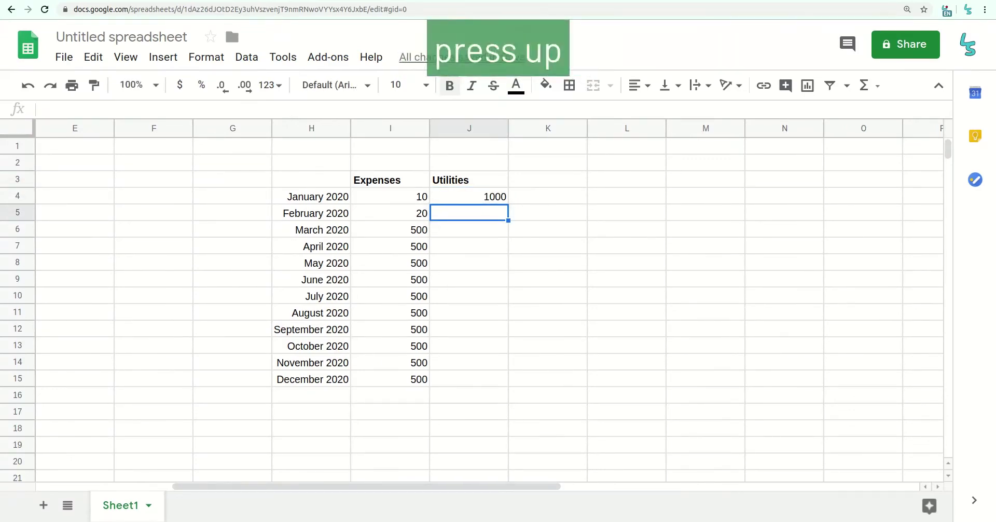
# Copy the 1000 in J4 down through December in the Utilities column.
pyautogui.press('Up')
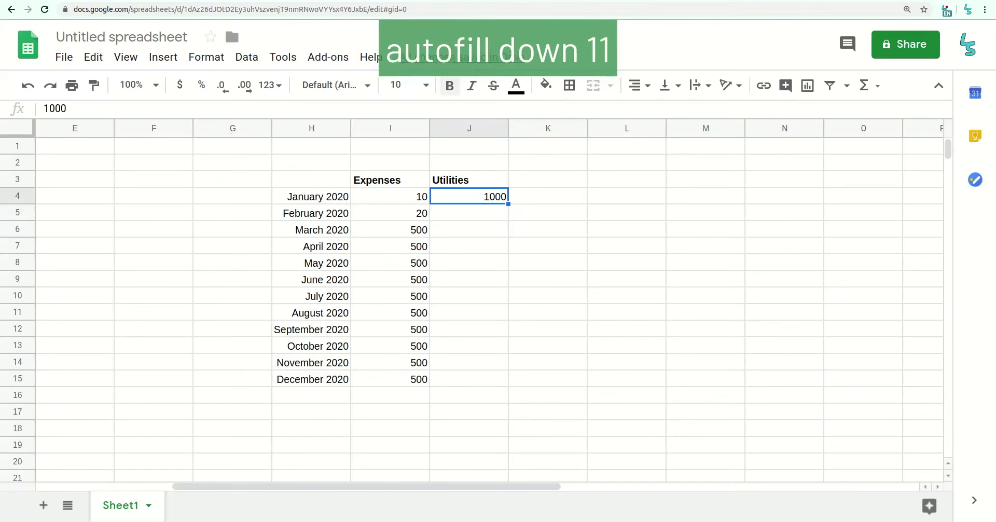
pyautogui.hotkey('shift', 'Down')
pyautogui.hotkey('shift', 'Down')
pyautogui.hotkey('shift', 'Down')
pyautogui.hotkey('shift', 'Down')
pyautogui.hotkey('shift', 'Down')
pyautogui.hotkey('shift', 'Down')
pyautogui.hotkey('shift', 'Down')
pyautogui.hotkey('shift', 'Down')
pyautogui.hotkey('shift', 'Down')
pyautogui.hotkey('shift', 'Down')
pyautogui.hotkey('shift', 'Down')
pyautogui.hotkey('ctrl', 'd')
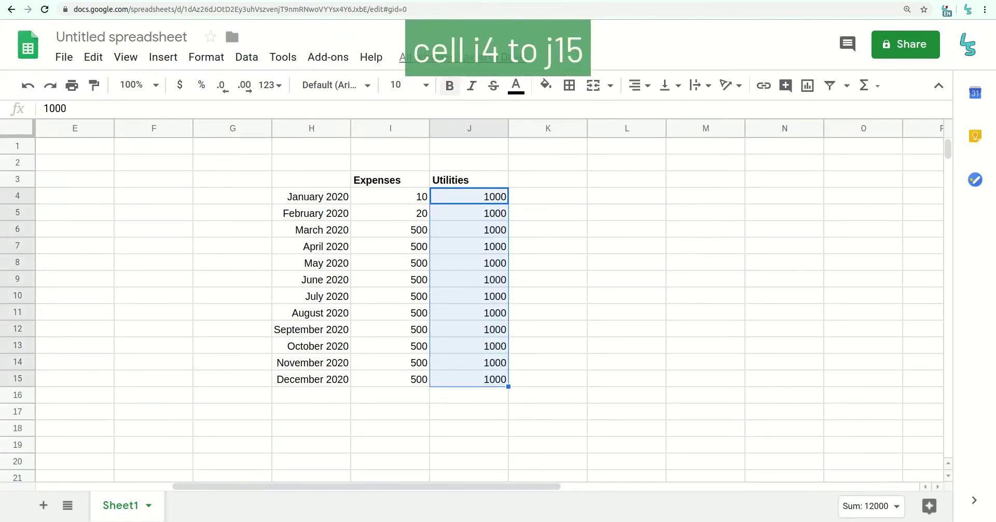
# Format I4:J15 as dollar currency and enclose it in an outer border.
pyautogui.moveTo(390, 196); pyautogui.dragTo(468, 379)
pyautogui.hotkey('ctrl', 'shift', '4')
pyautogui.hotkey('alt', 'shift', '7')
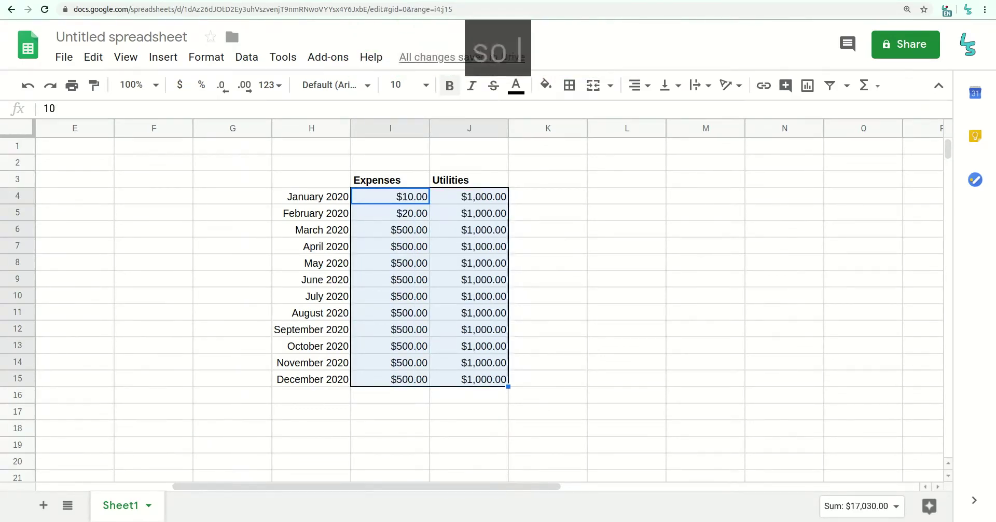
pyautogui.click(390, 395)
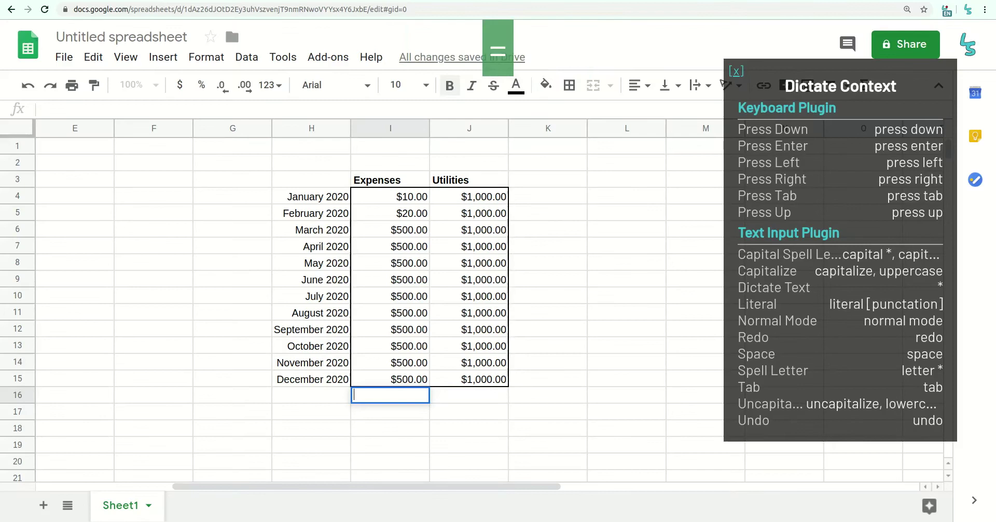
# Total the Expenses column in I16 with =SUM(I4:I15).
pyautogui.write('=')
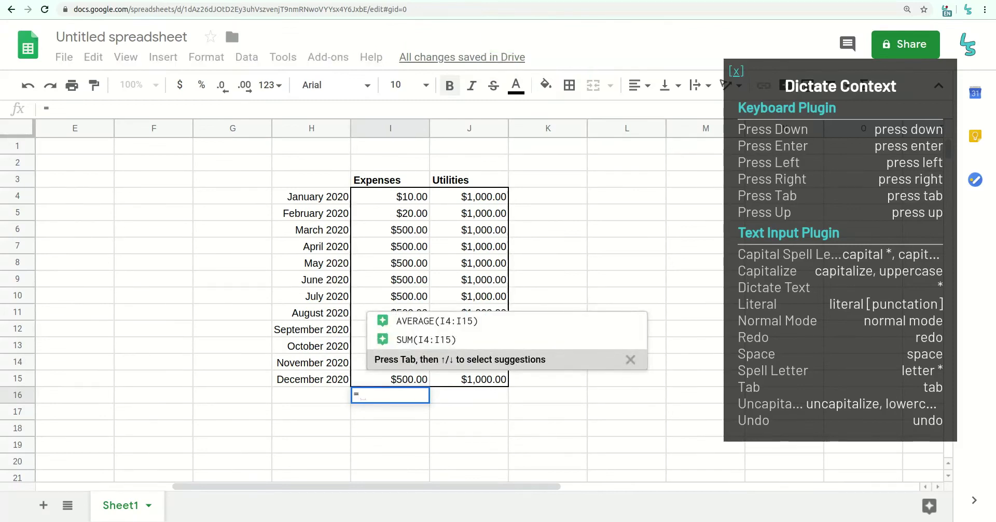
pyautogui.press('Tab')
pyautogui.press('Return')
pyautogui.press('Return')
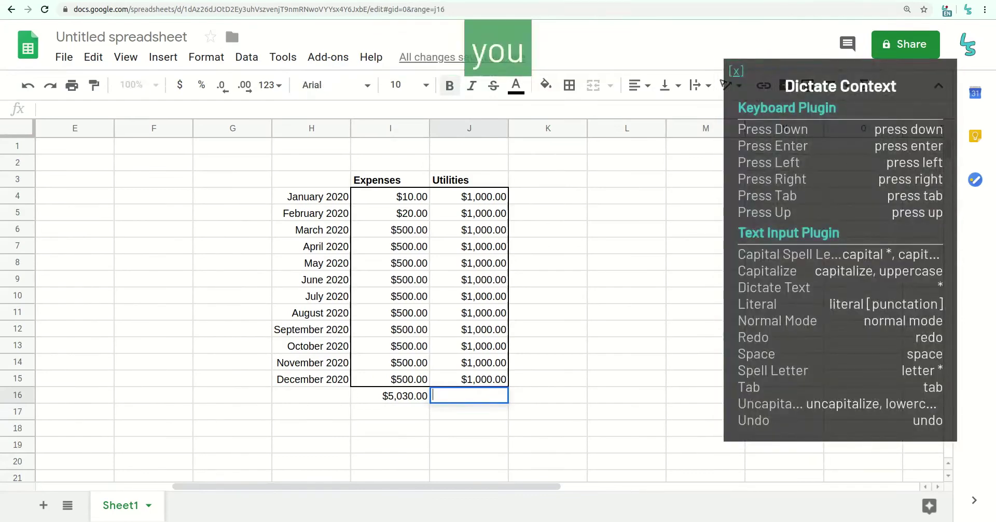
# Enter =SUM(J4:J15)+RAND()*1000 in J16 as the Utilities total.
pyautogui.write('=')
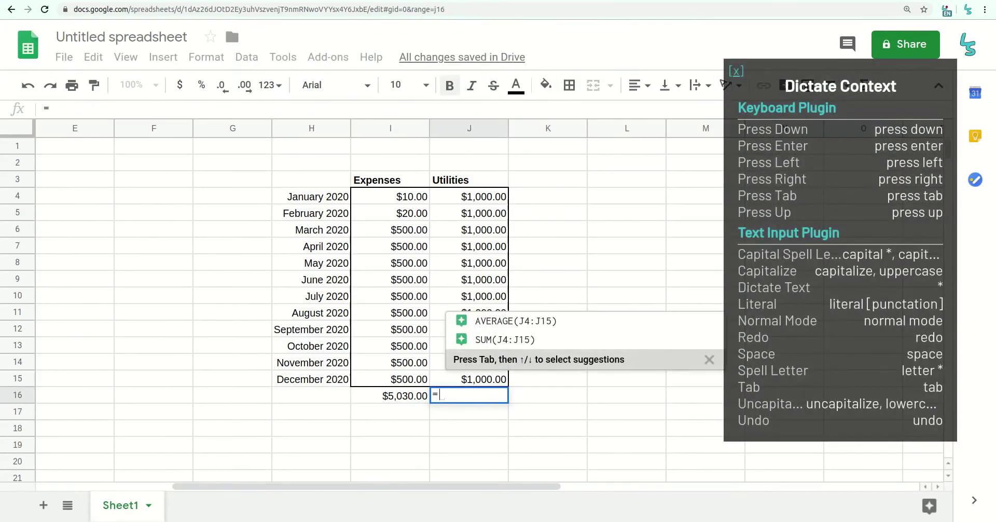
pyautogui.press('Tab')
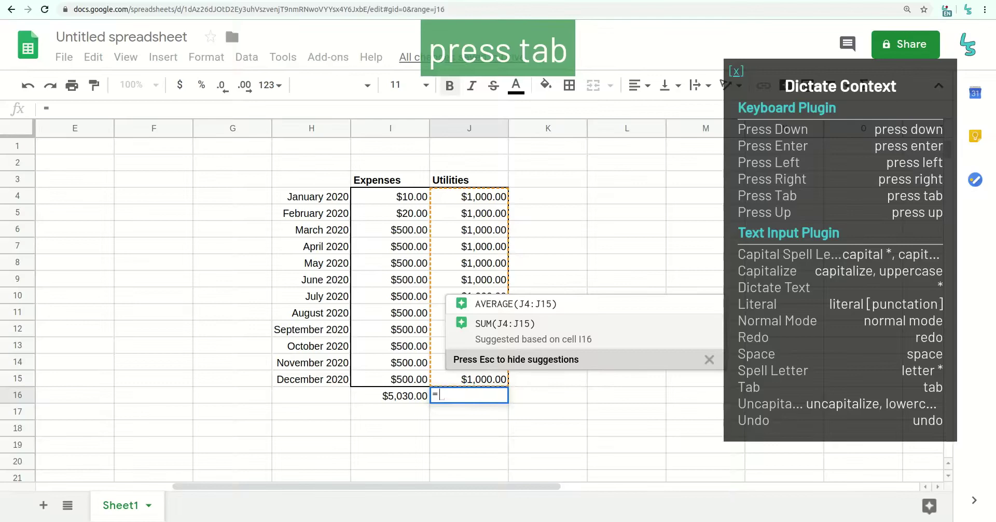
pyautogui.press('Return')
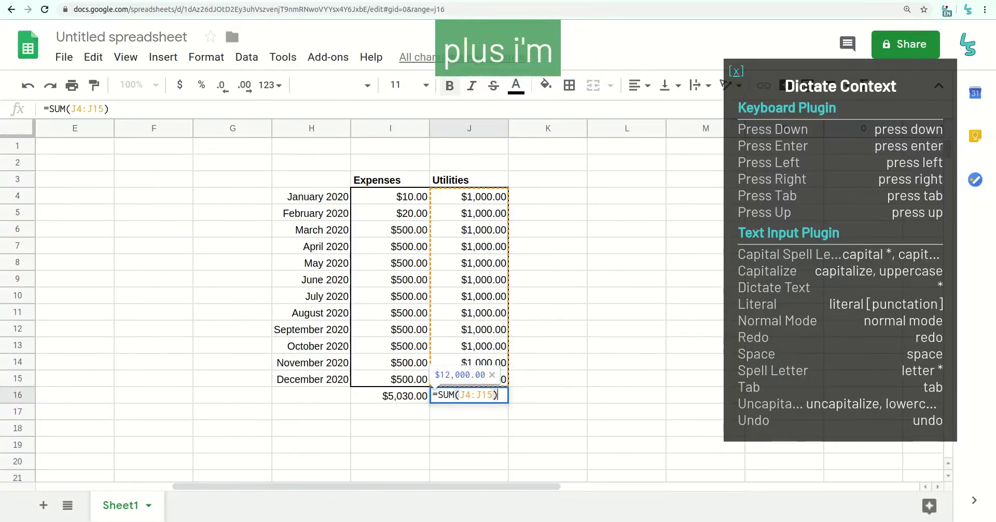
pyautogui.write('+RA')
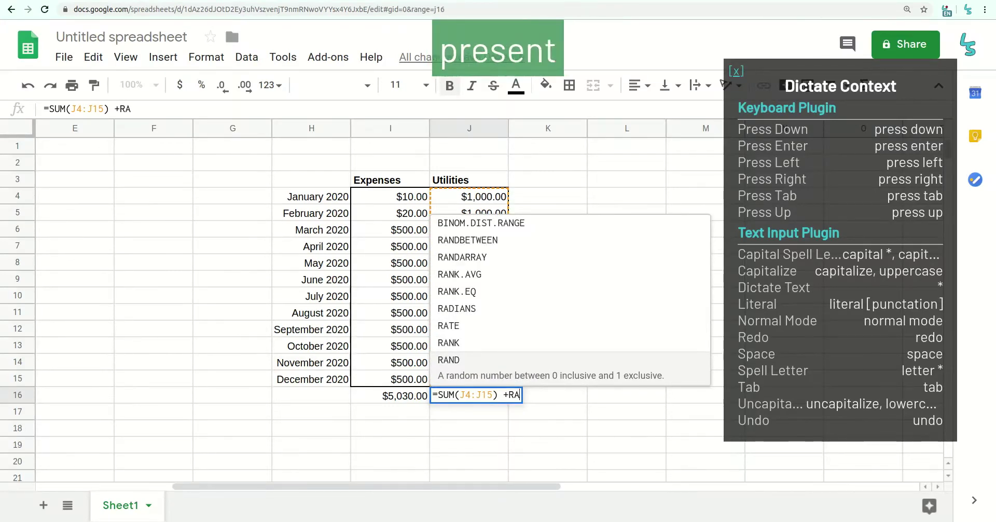
pyautogui.press('Return')
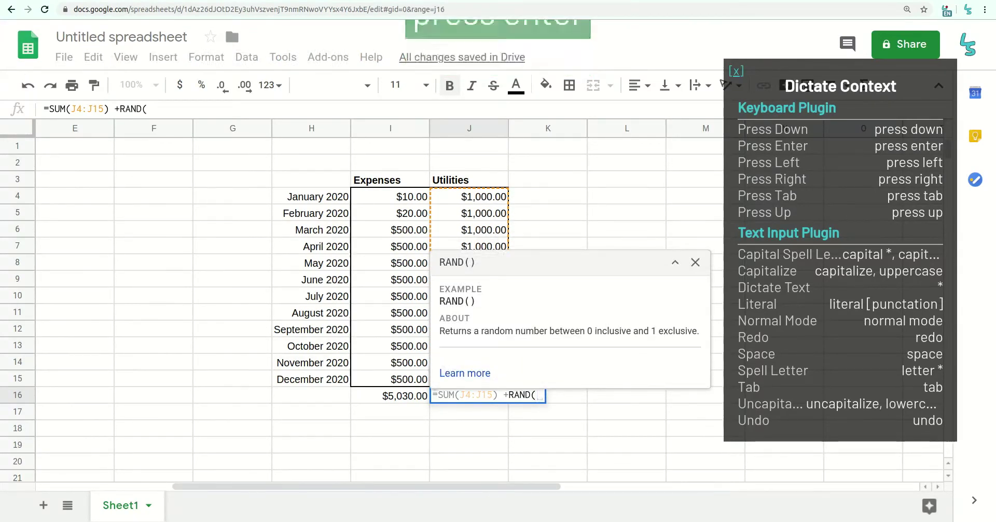
pyautogui.write(')')
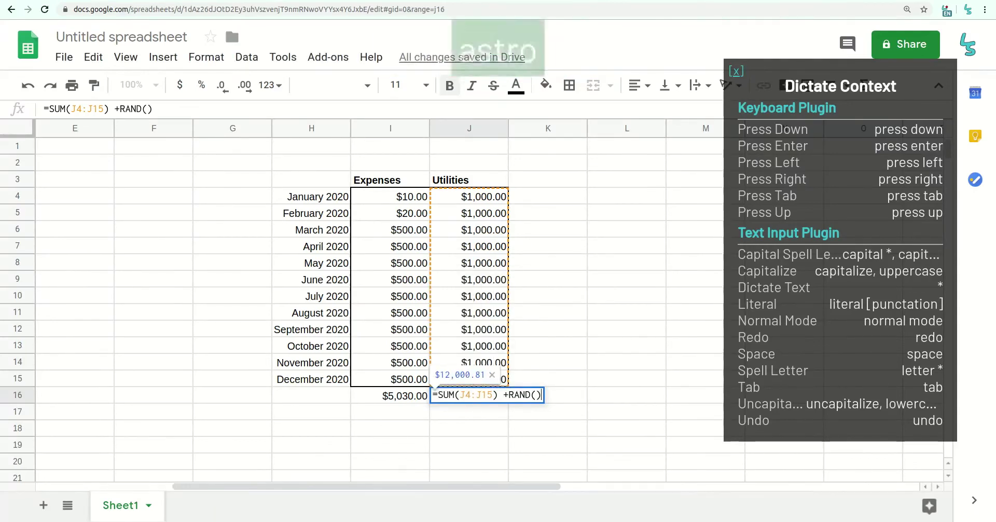
pyautogui.write(' *')
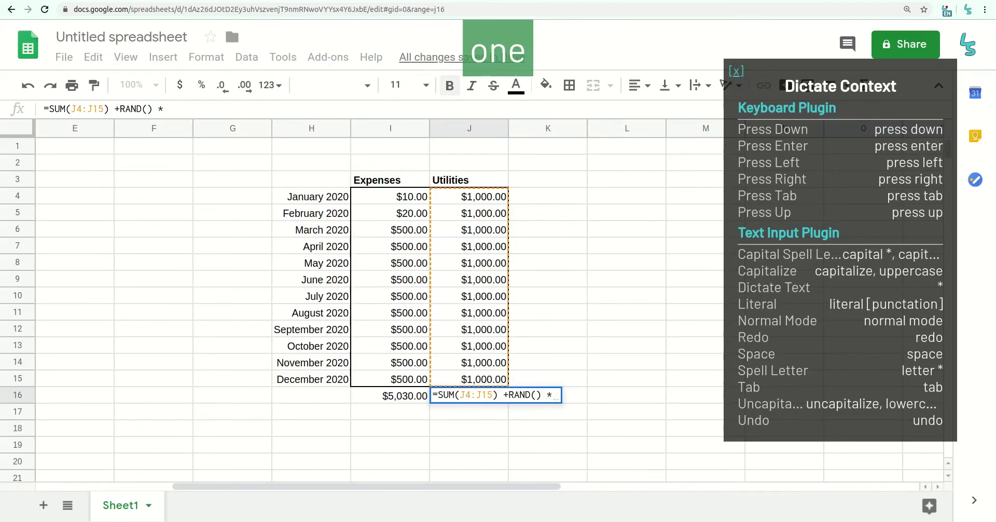
pyautogui.write(' 1000')
pyautogui.press('Return')
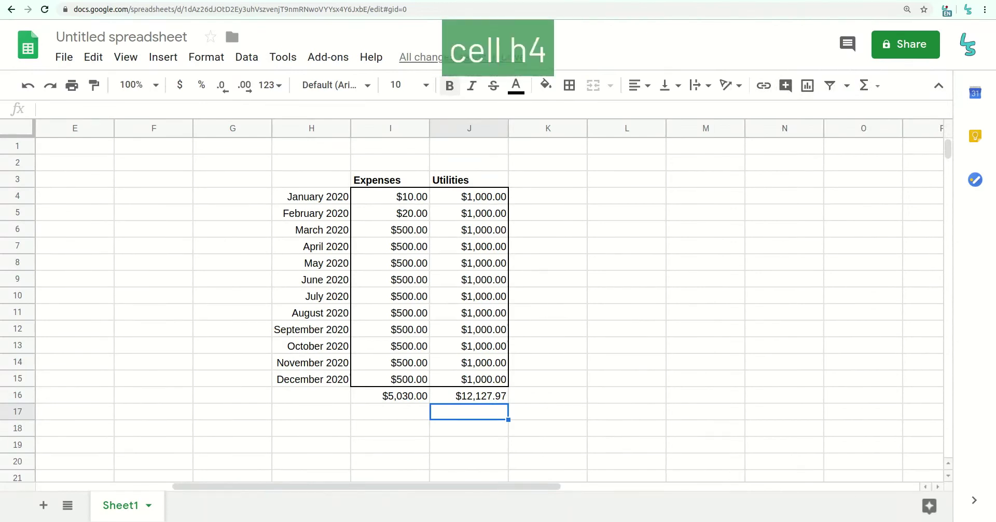
# Bold the month labels in H4:H15.
pyautogui.moveTo(311, 196); pyautogui.dragTo(311, 378)
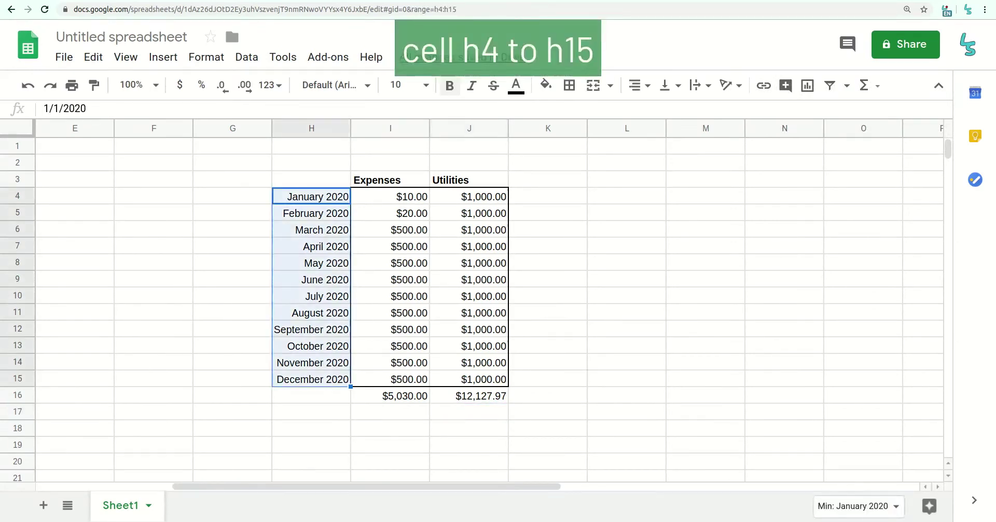
pyautogui.hotkey('ctrl', 'b')
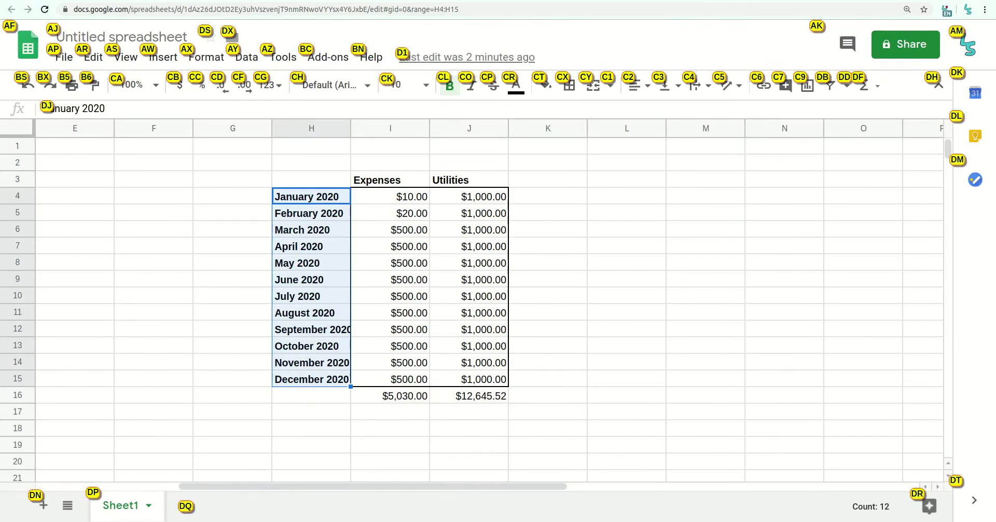
# Apply the orange fill colour to the month labels in H4:H15.
pyautogui.click(544, 84)
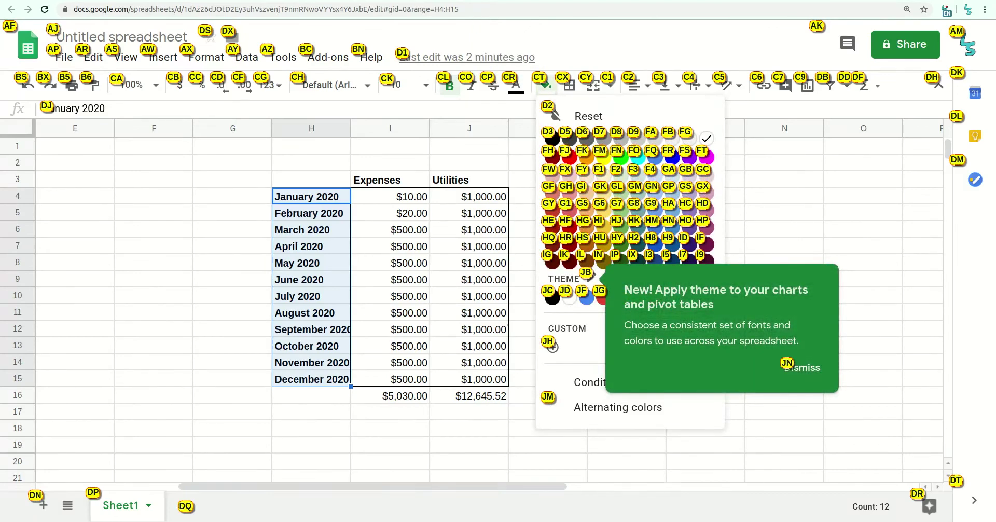
pyautogui.click(582, 220)
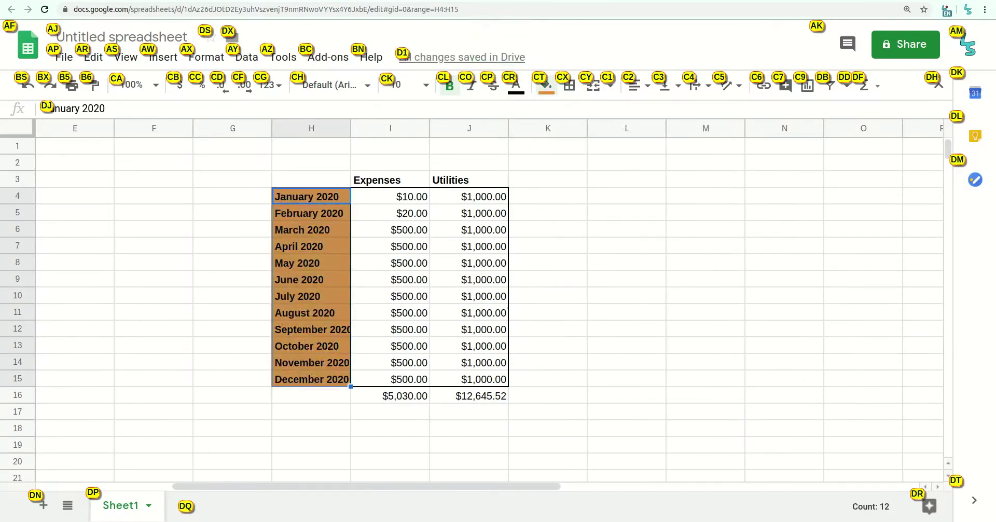